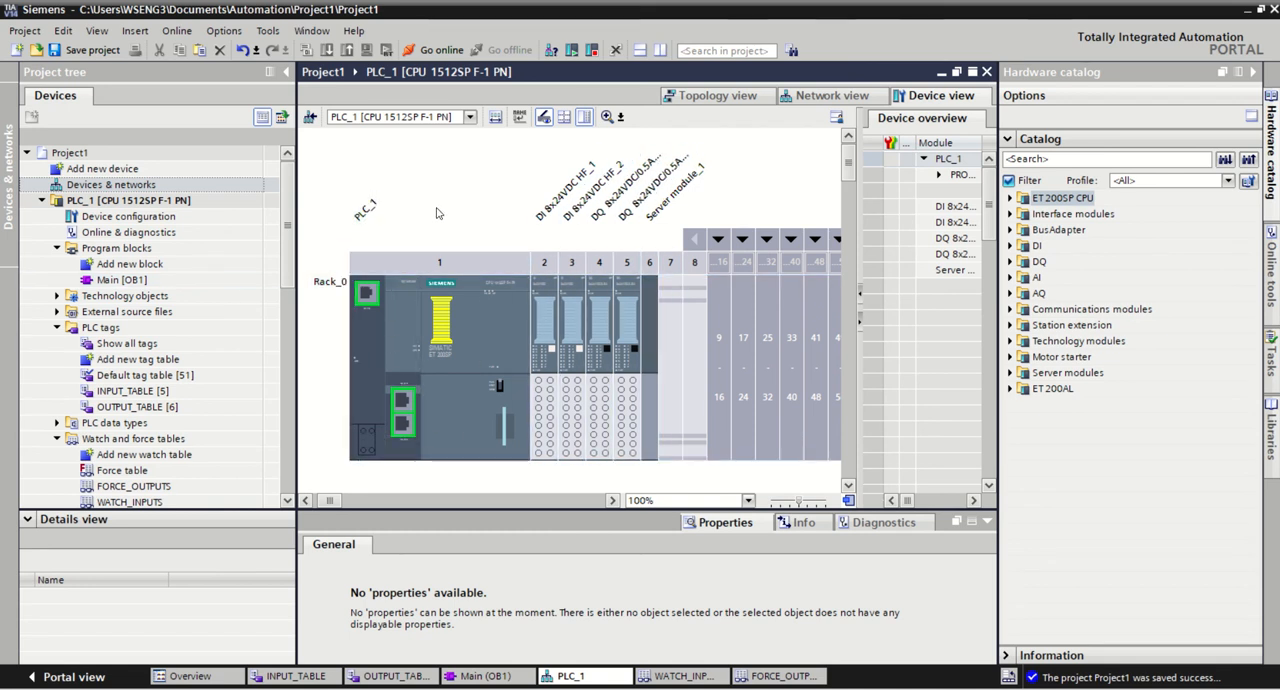
Step: Examine the Ethernet address and IP protocol settings of the BA 2xRJ45 port on PLC_1
click(406, 403)
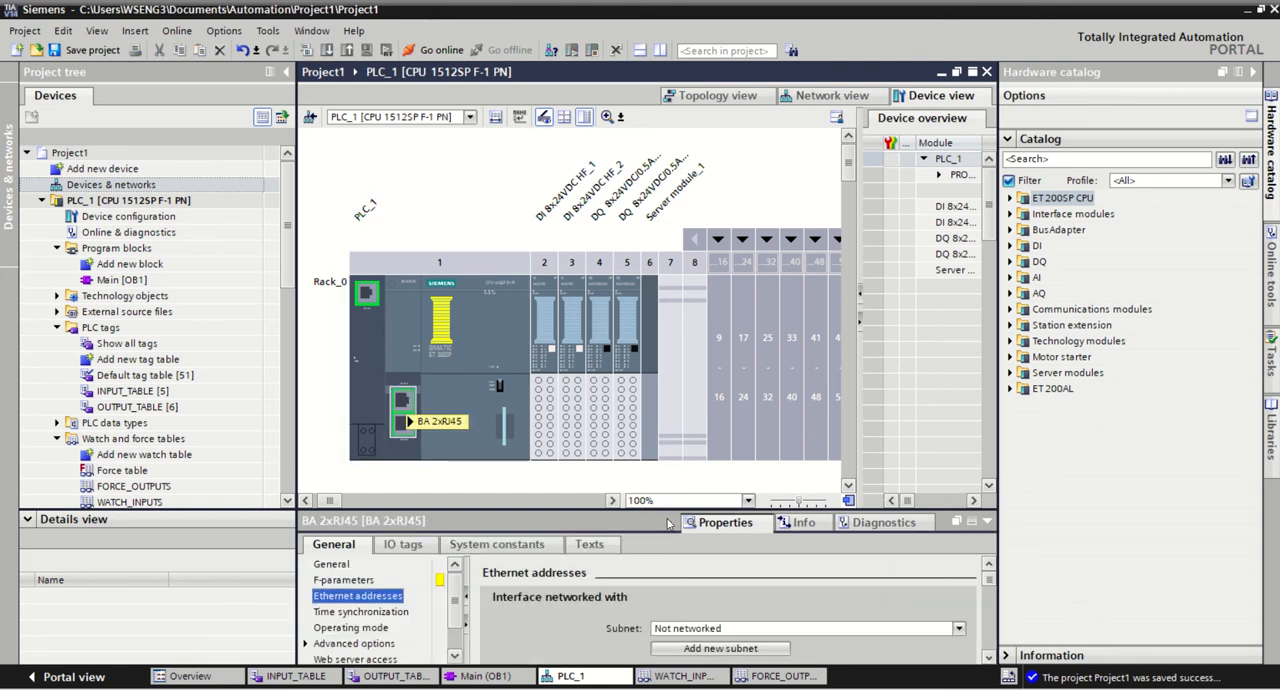
drag(607, 510, 607, 415)
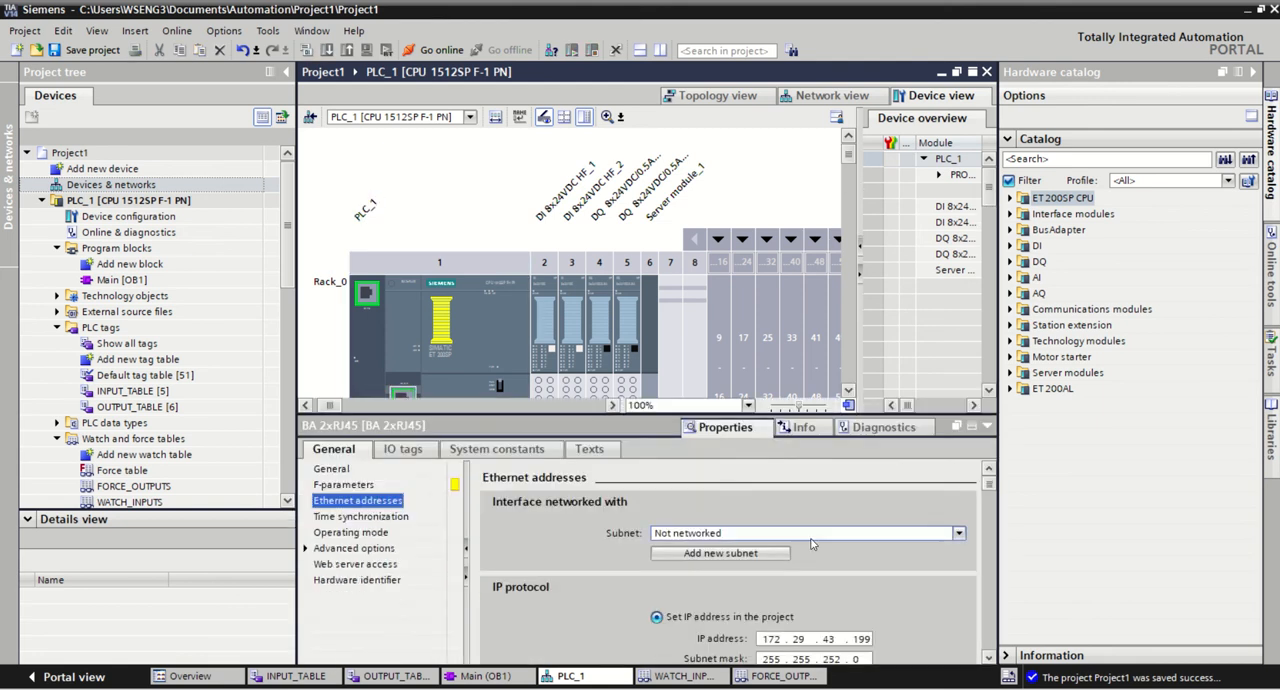
click(992, 659)
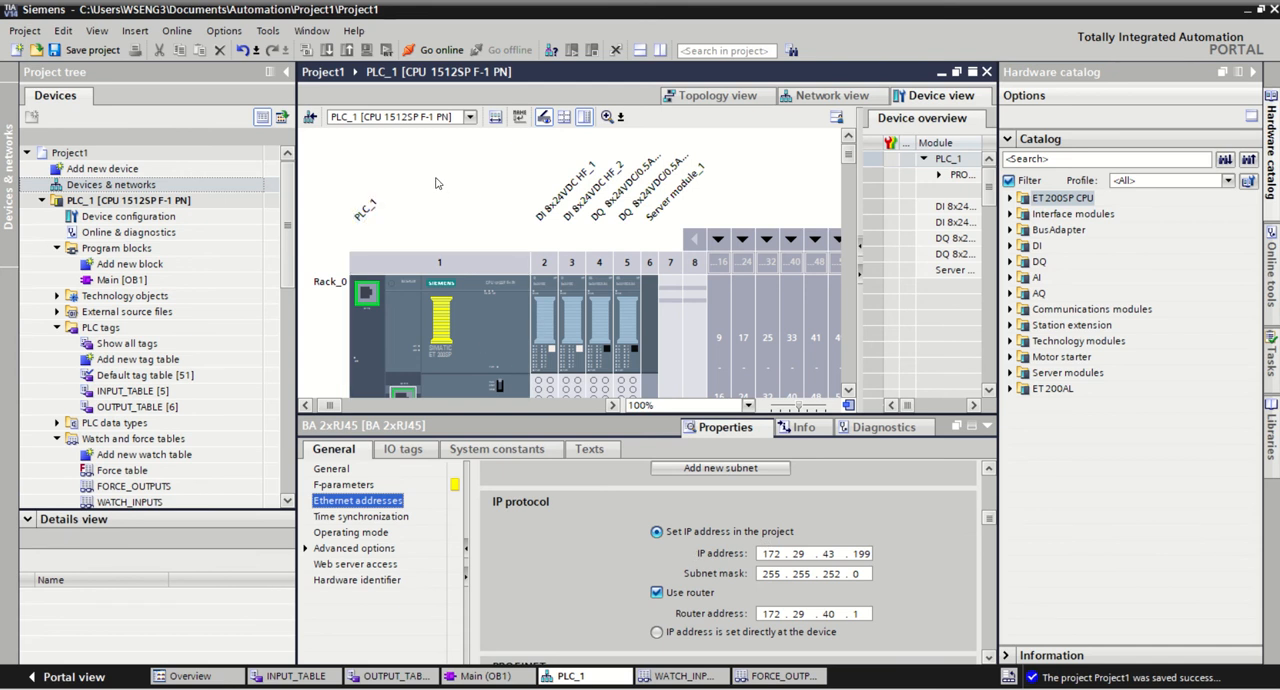
Step: Open the Main [OB1] block and collapse the subfolders of PLC_1 in the project tree
double_click(113, 283)
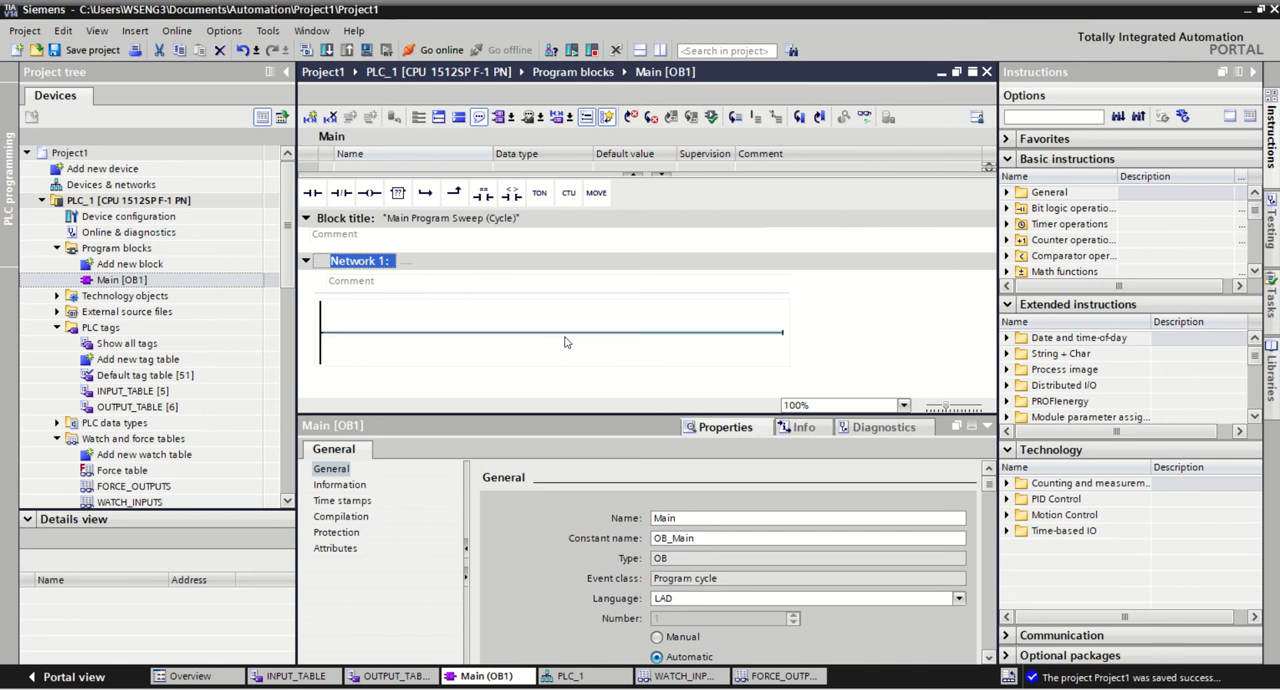
click(135, 205)
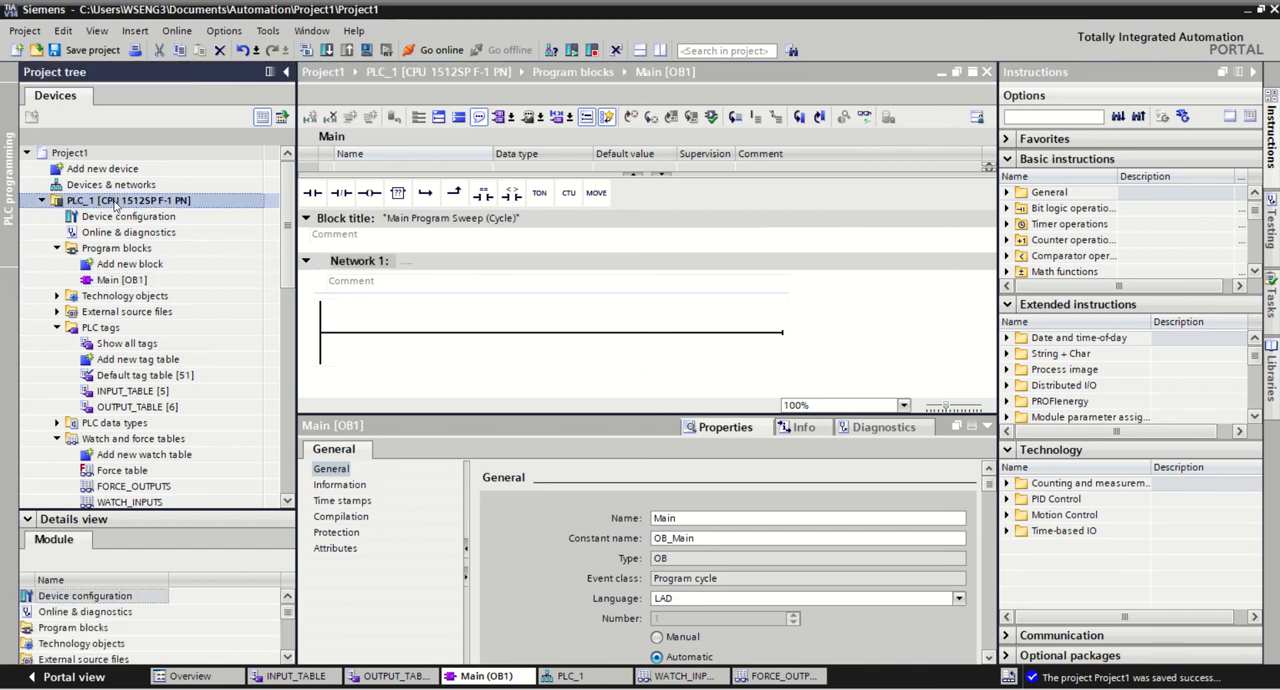
click(42, 203)
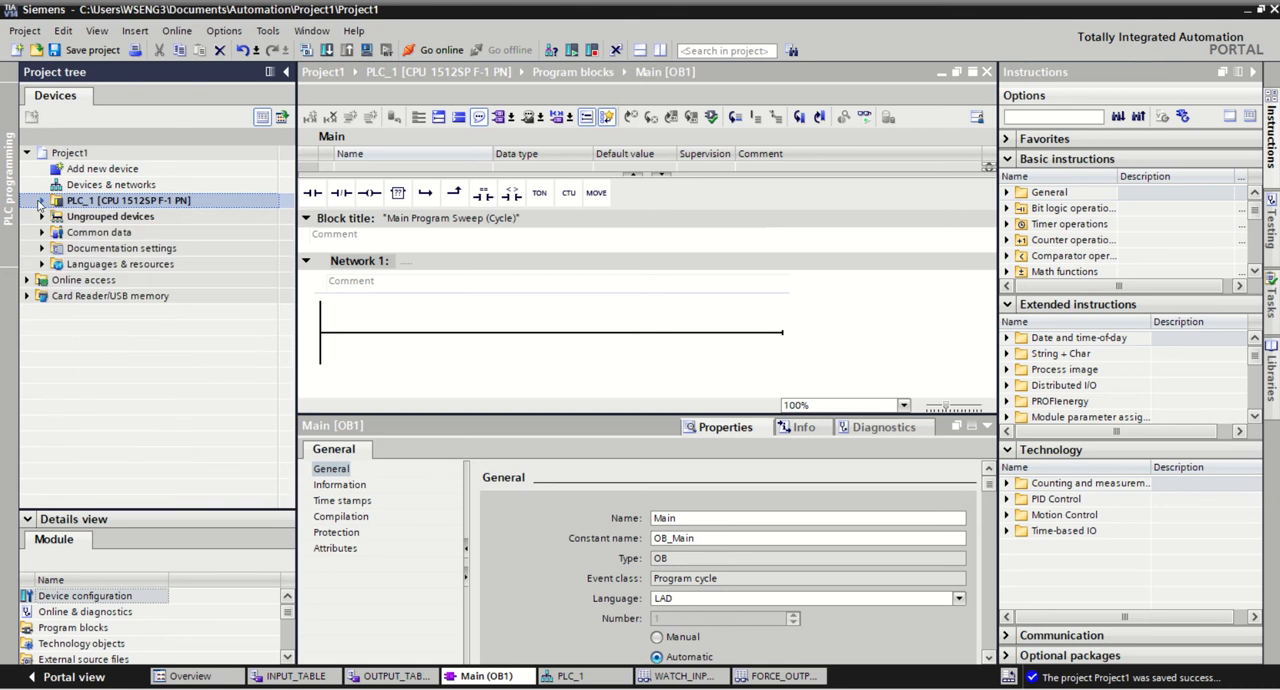
click(42, 201)
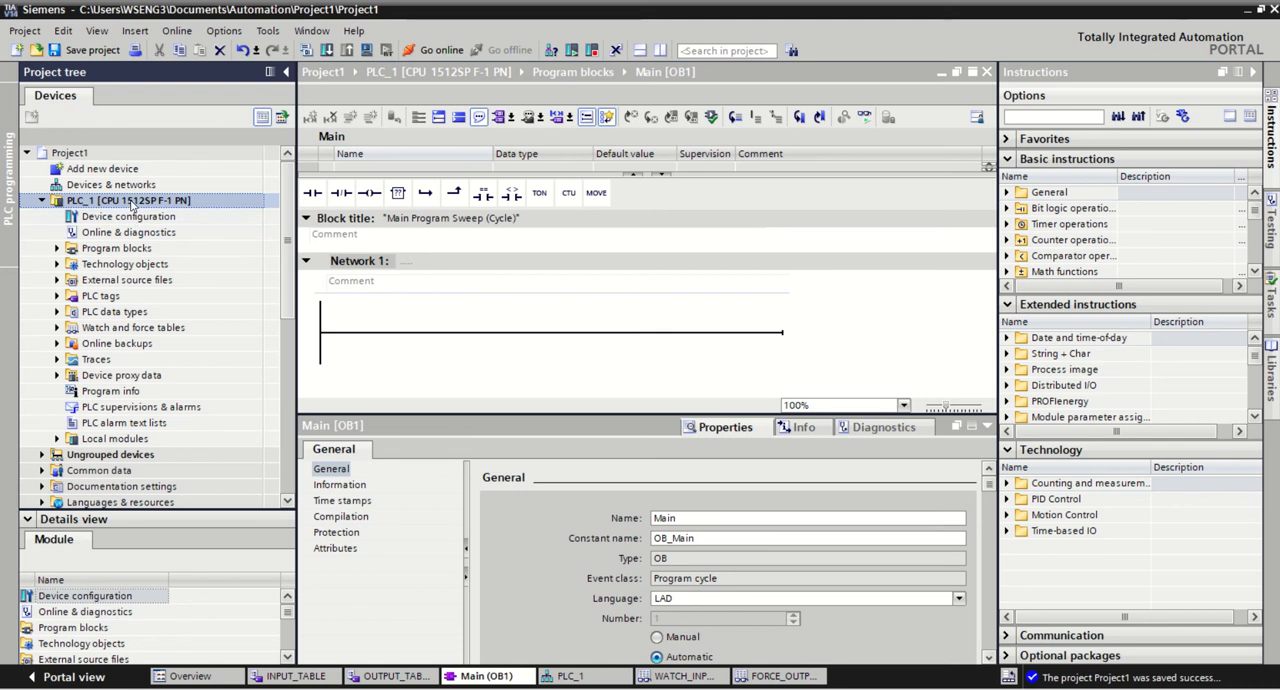
click(125, 264)
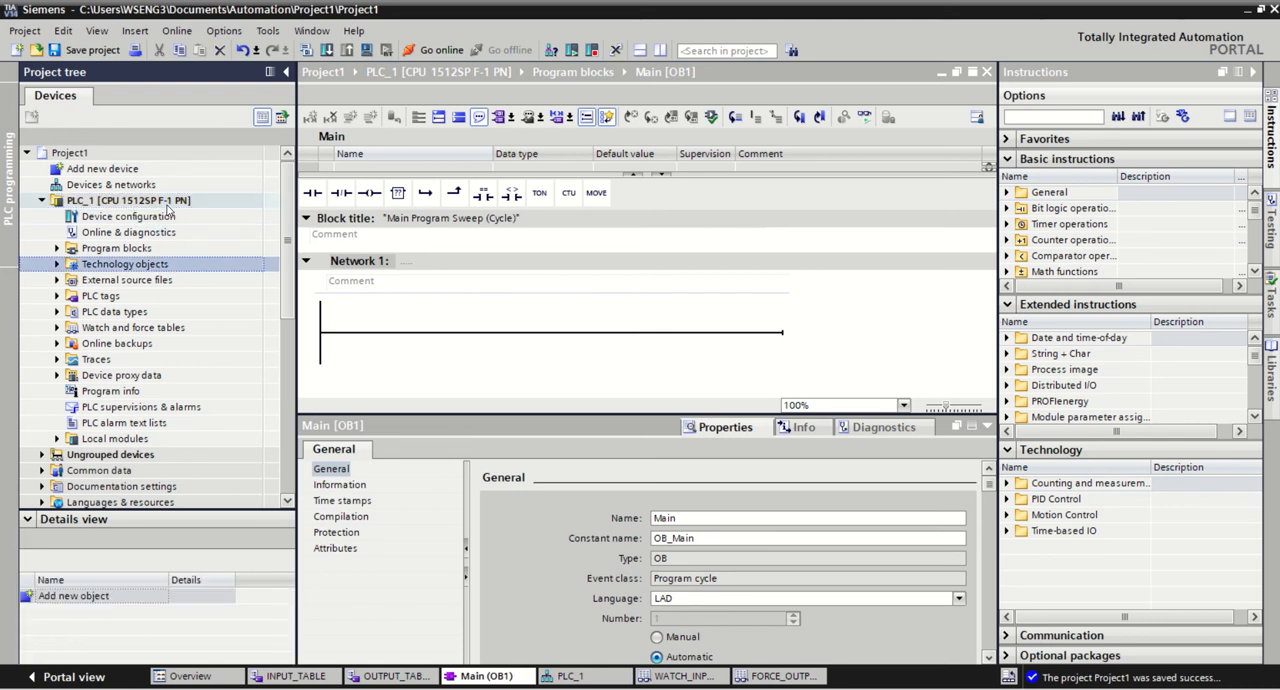
click(168, 203)
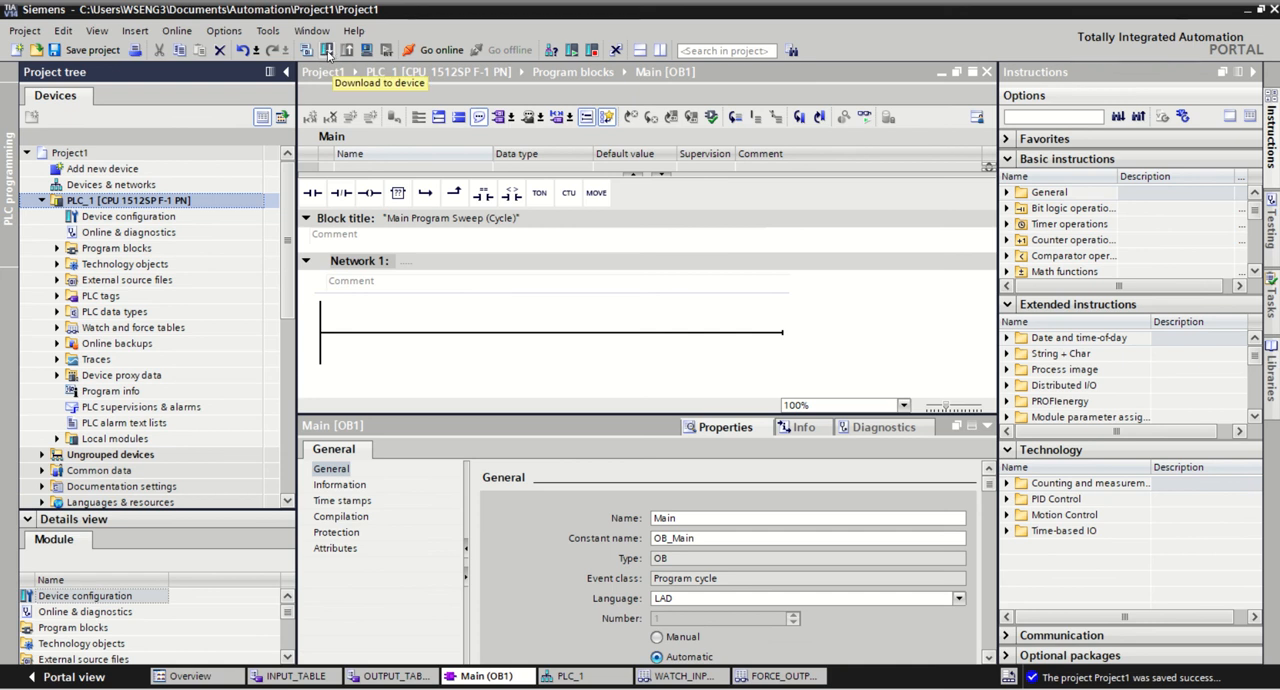
click(135, 392)
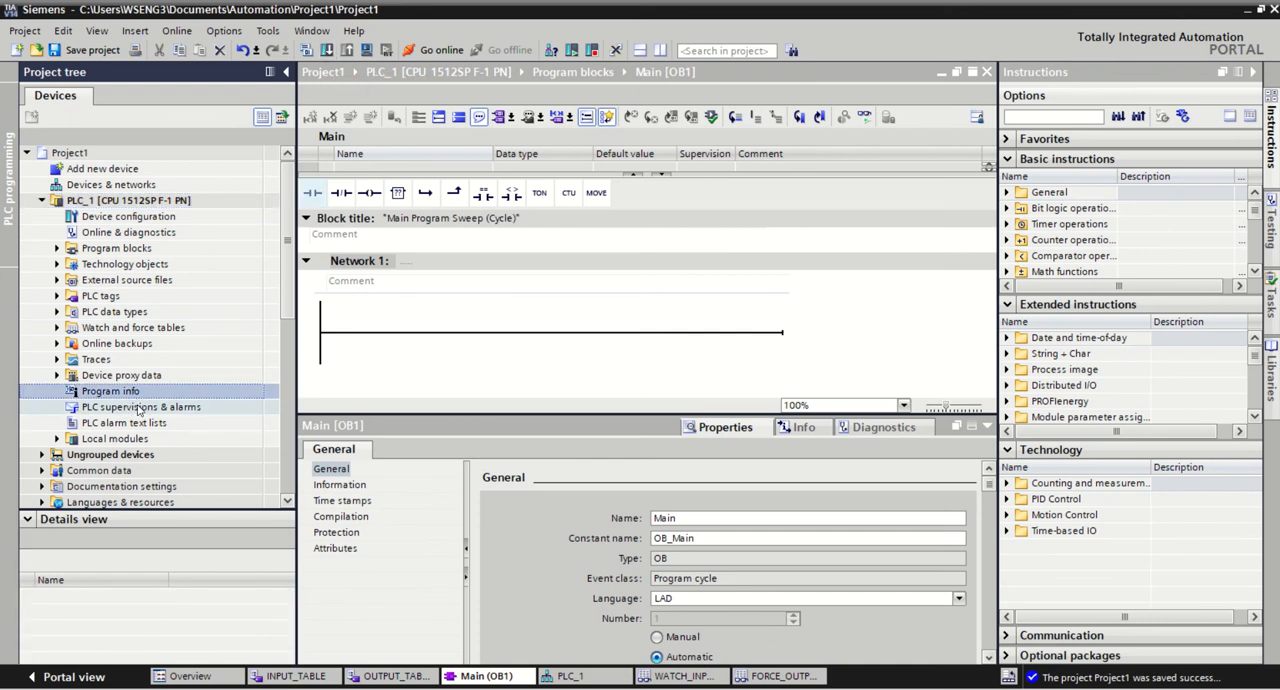
click(410, 332)
click(124, 423)
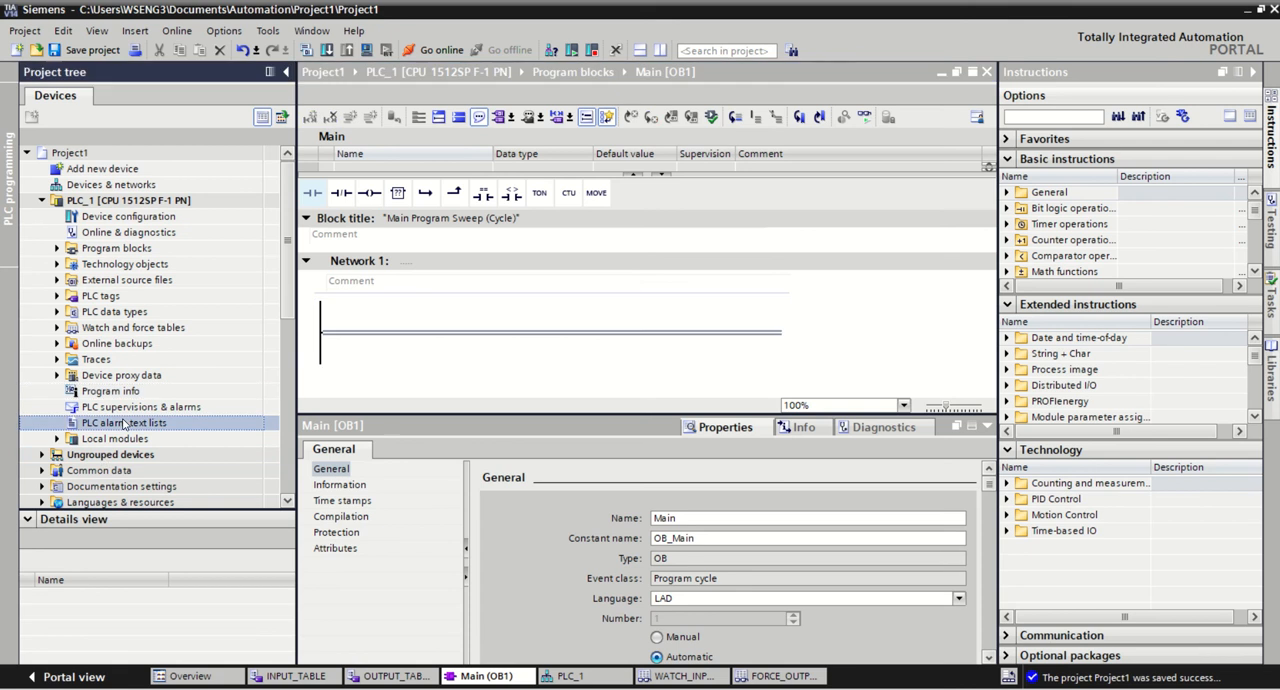
click(120, 186)
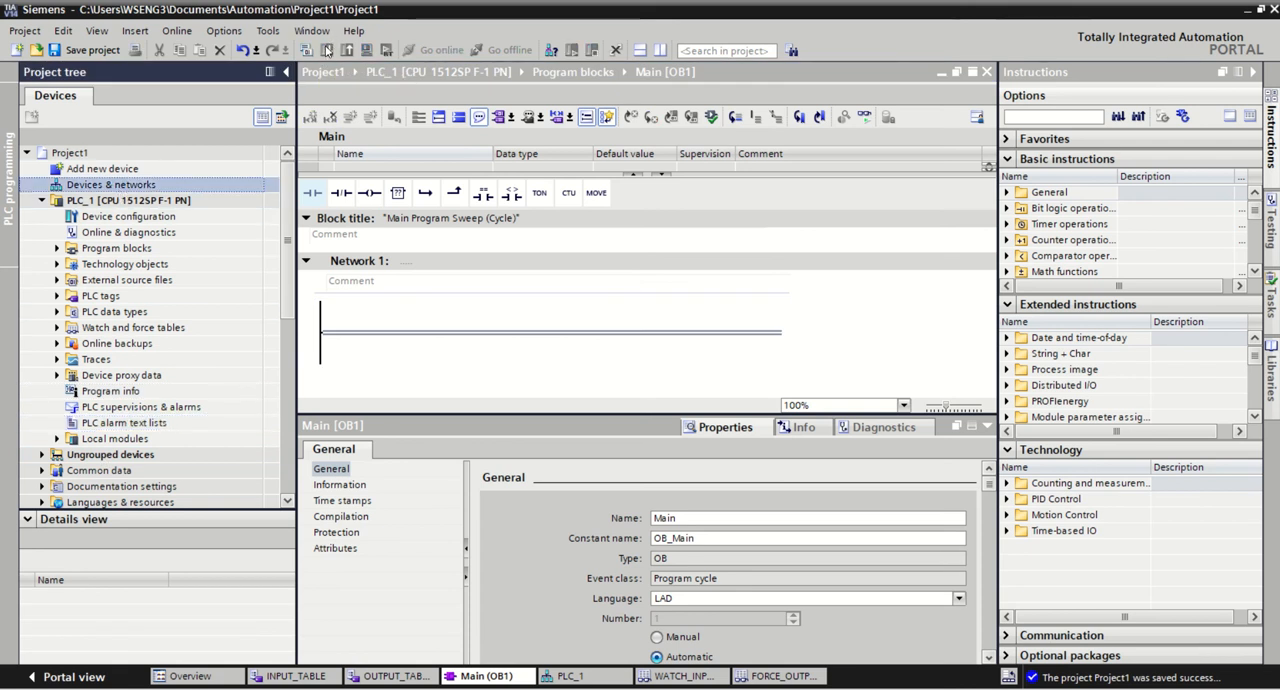
Step: Search for compatible devices over the PN/IE interface and download the PLC_1 configuration and program to the found PLC_1
click(120, 201)
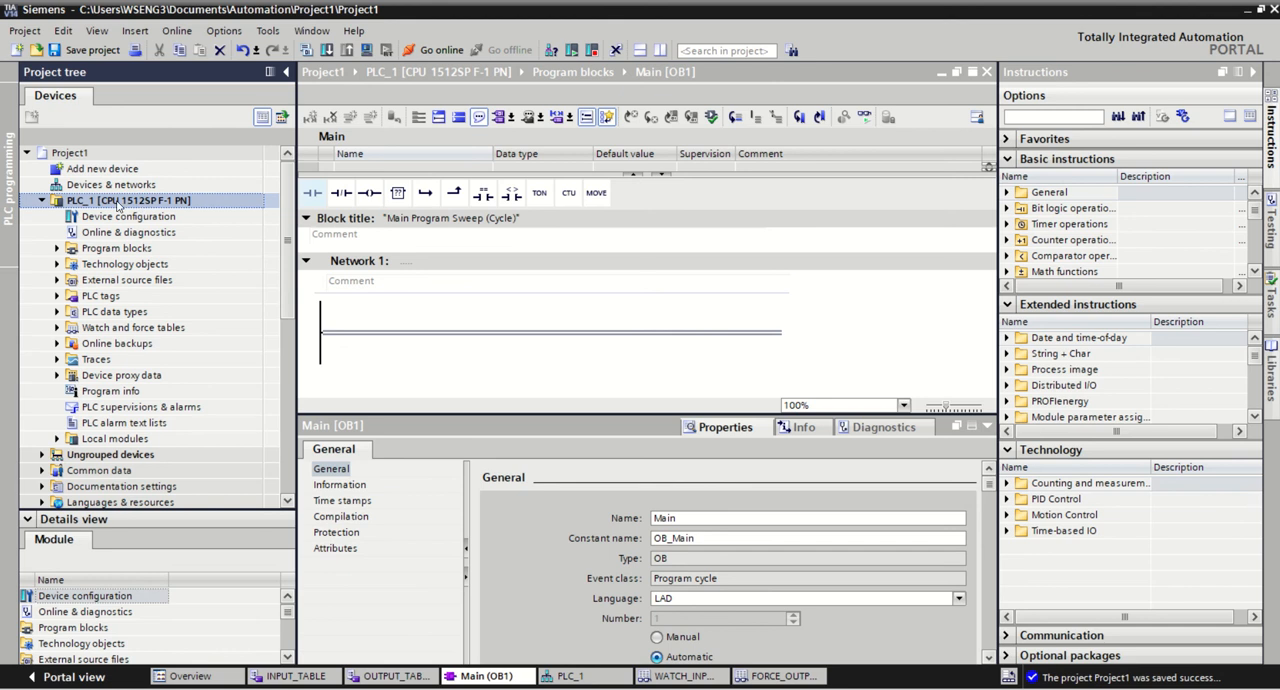
click(327, 50)
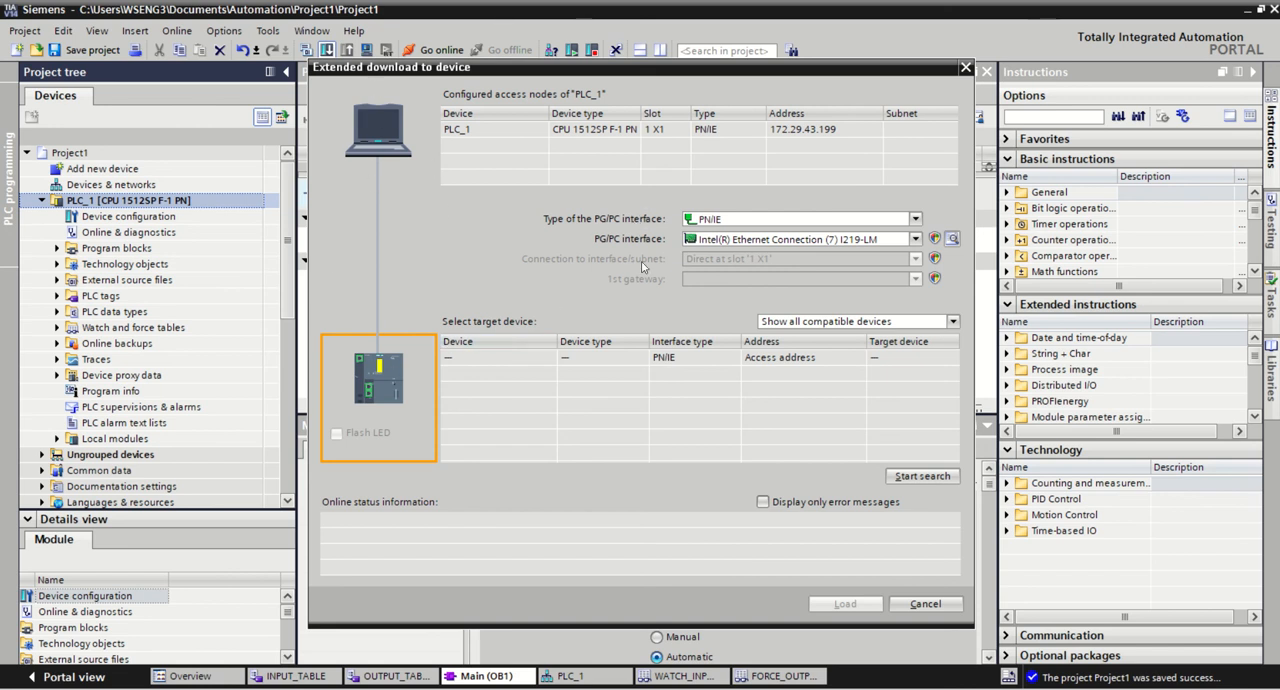
click(726, 221)
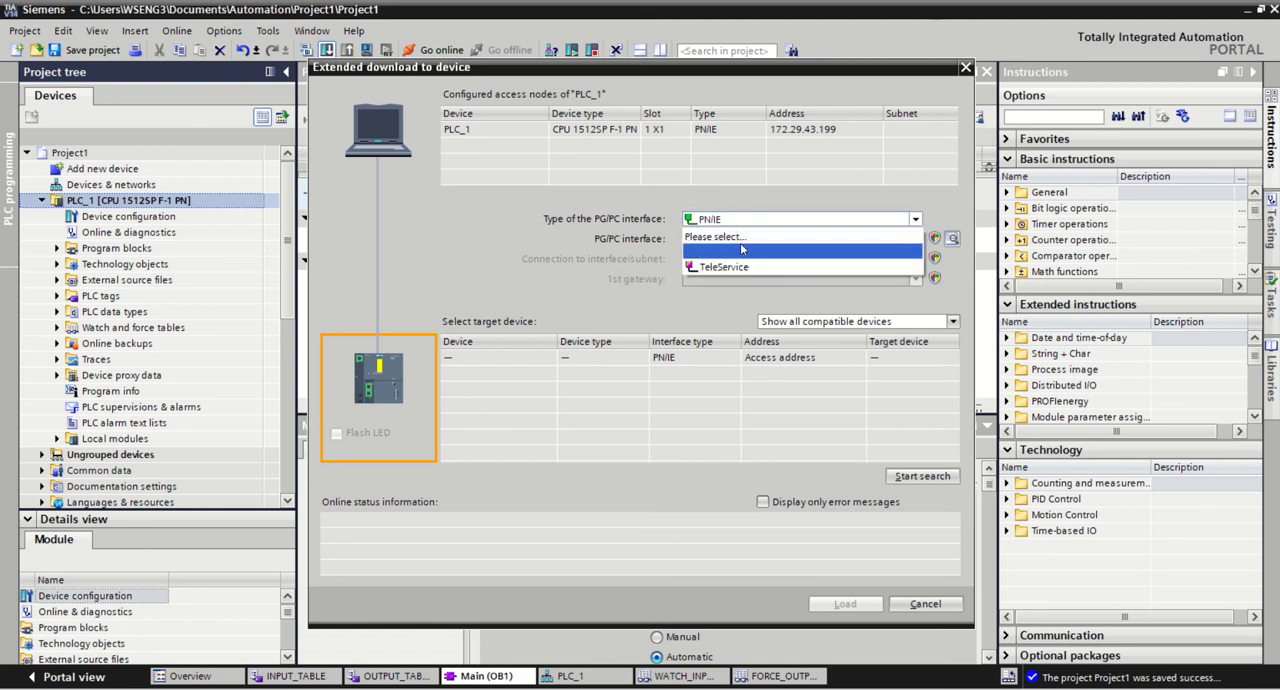
click(716, 251)
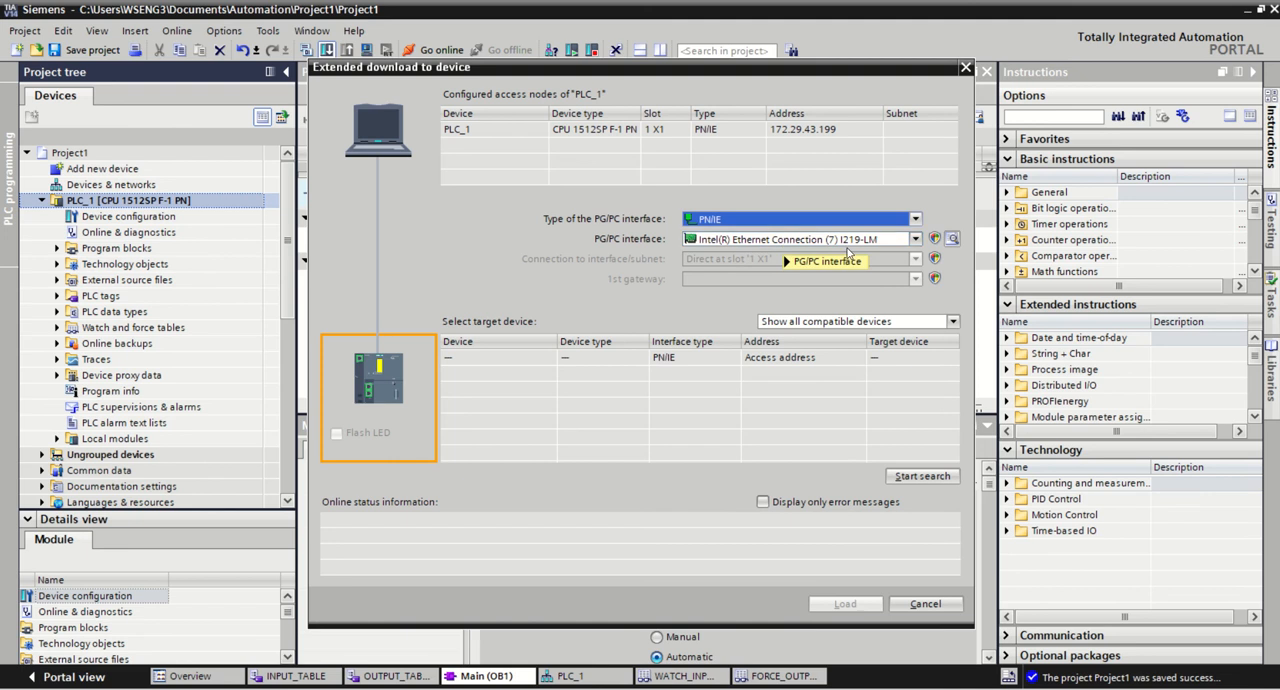
click(921, 476)
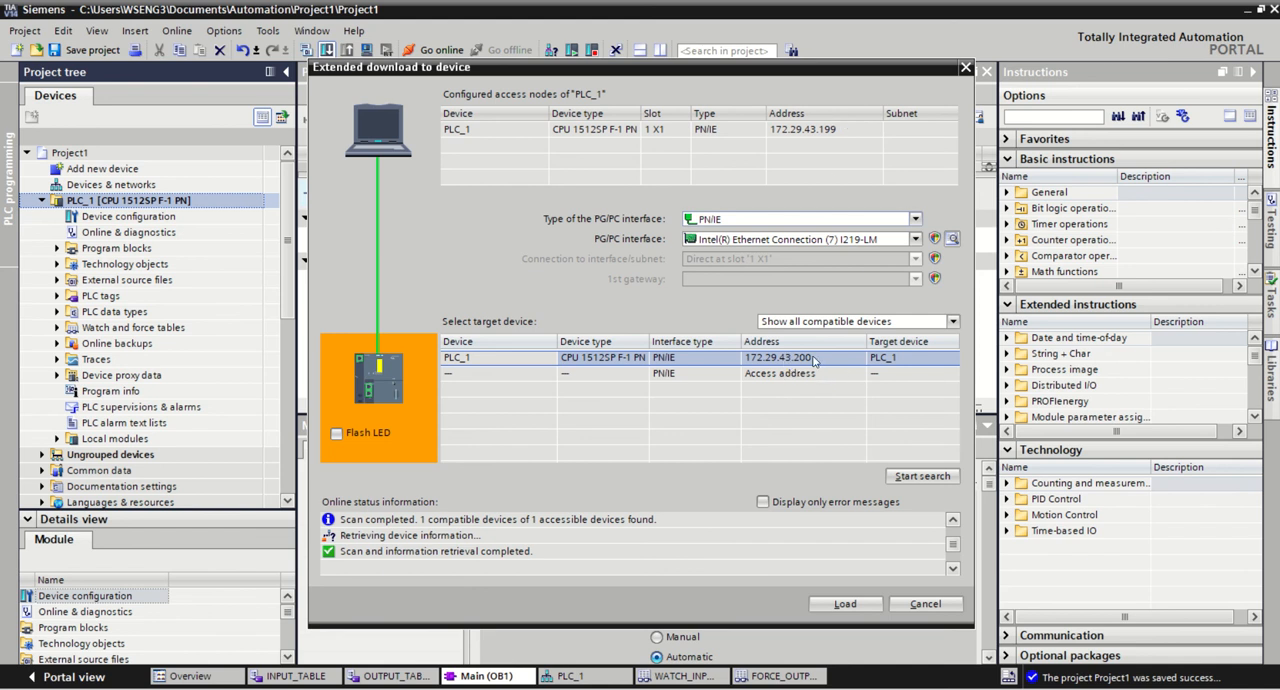
click(866, 607)
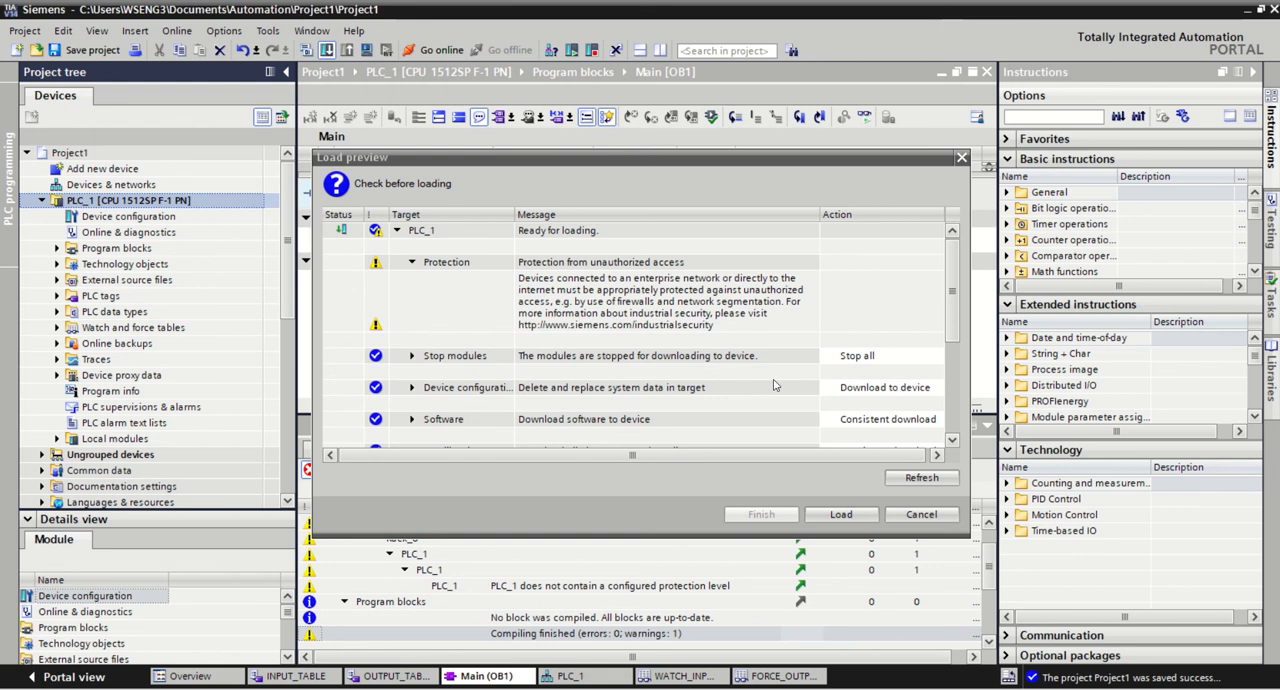
click(858, 518)
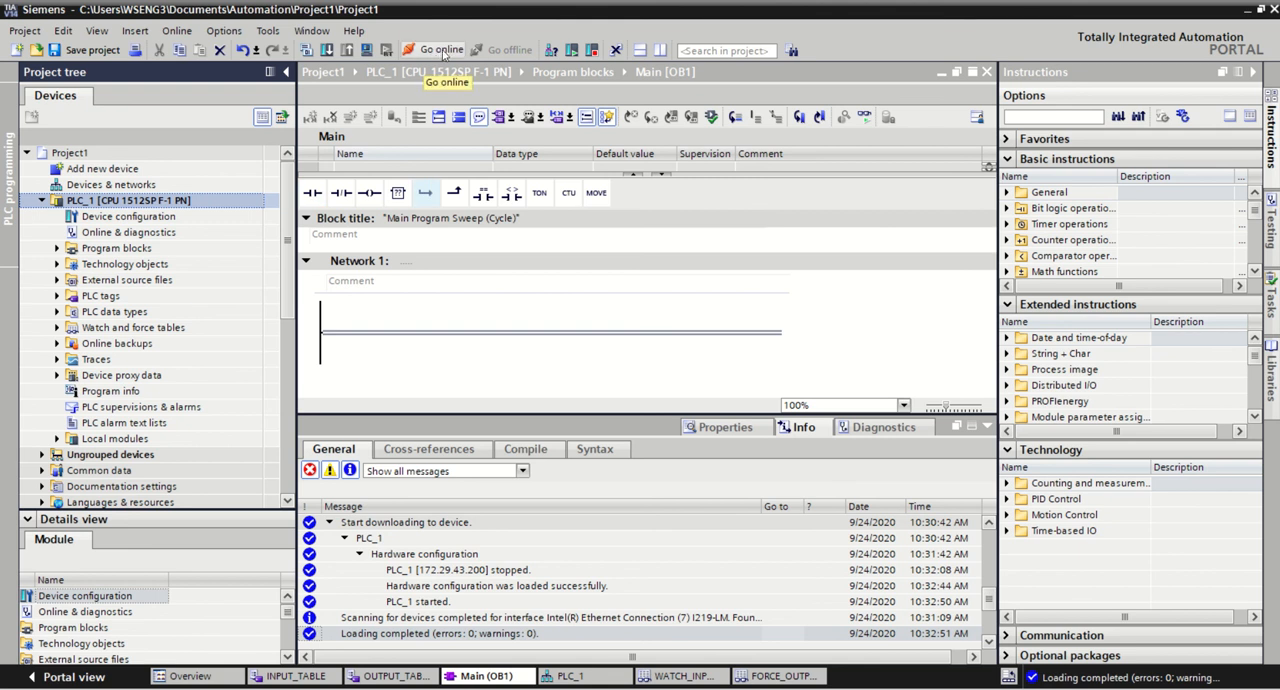
Step: Go online with PLC_1 to check its status and go offline again
click(441, 50)
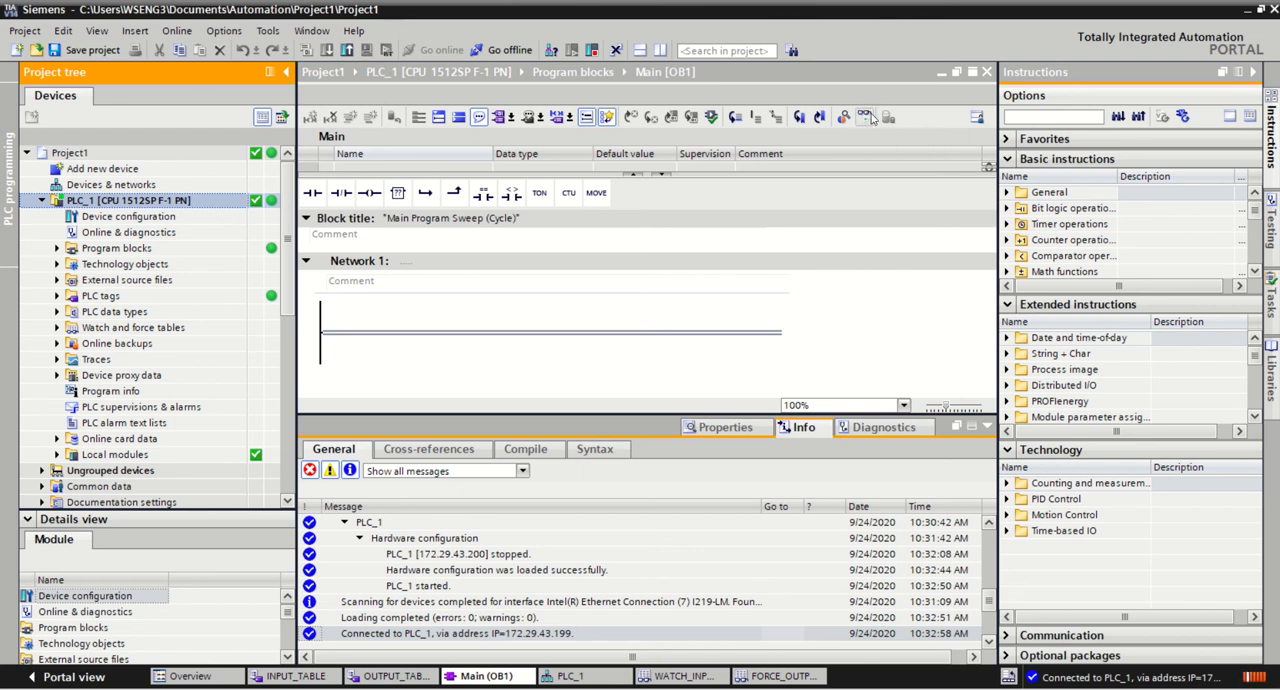
click(505, 50)
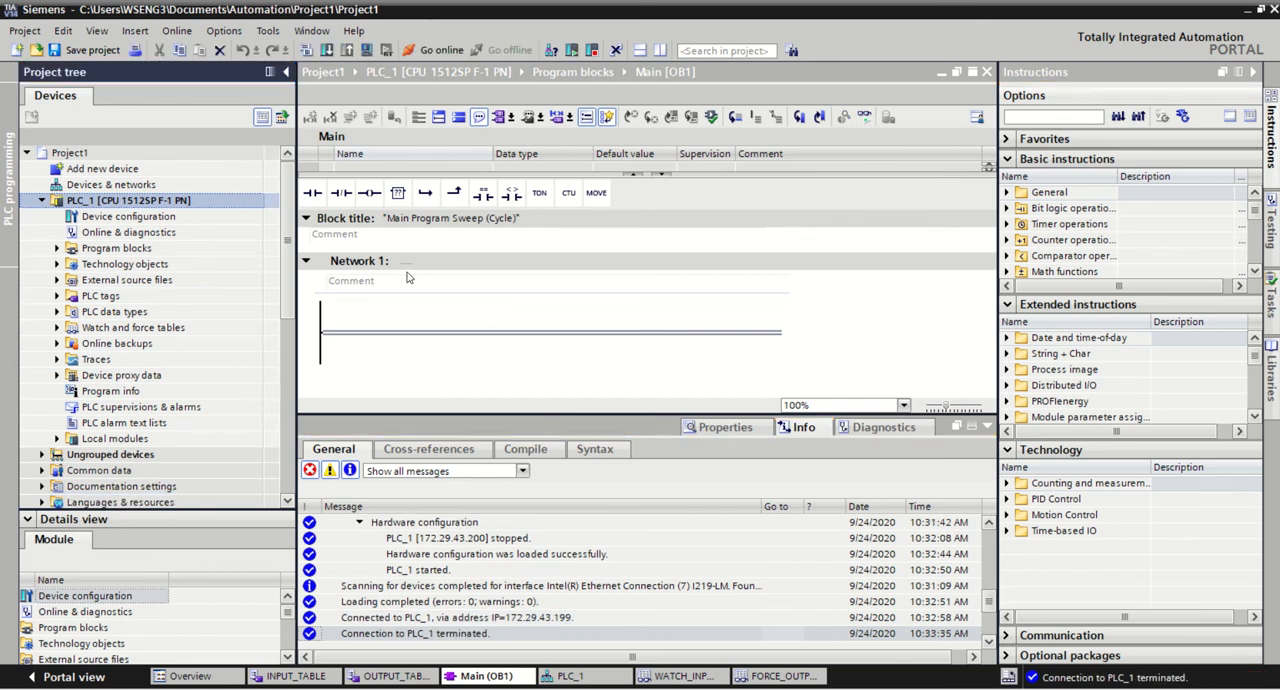
Step: Insert a normally open contact at the start and an output coil at the end of Network 1
click(356, 335)
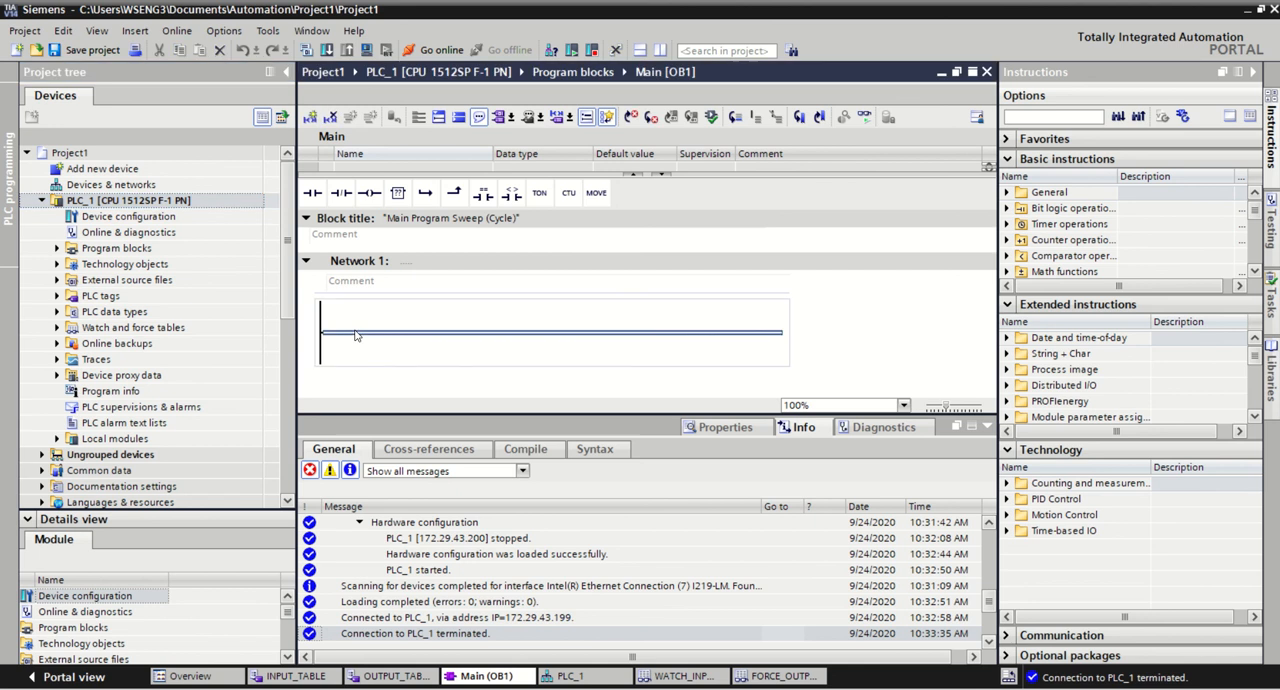
drag(312, 192, 358, 336)
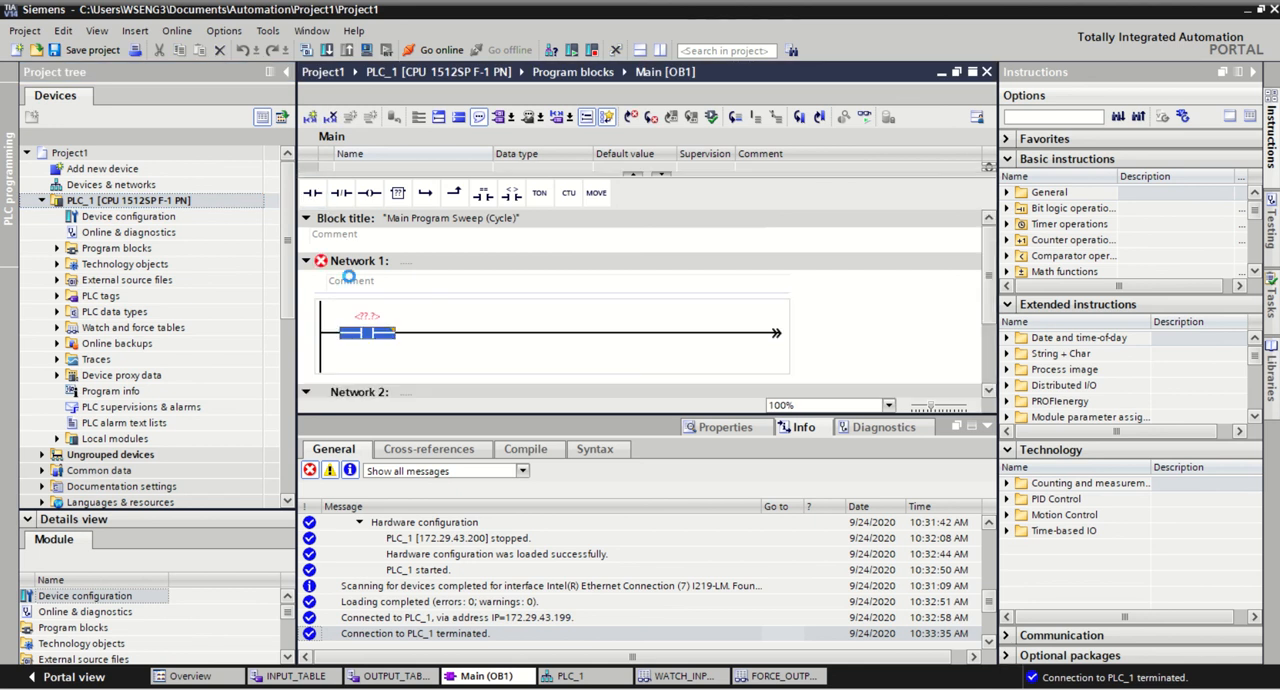
mouse_move(369, 193)
mouse_down()
mouse_move(700, 356)
mouse_move(589, 338)
mouse_up()
Step: Assign the tag START_PB to the contact and the tag CYL_EXT to the coil in Network 1
click(363, 318)
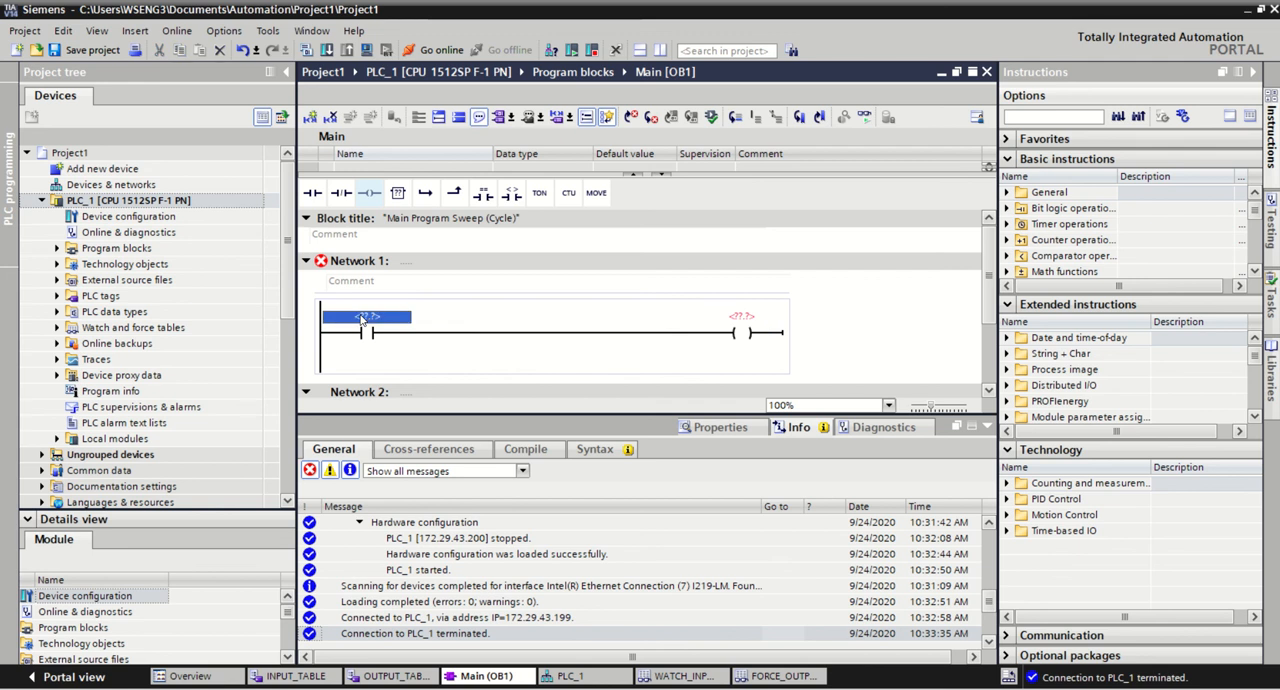
text(START_PB)
key(Return)
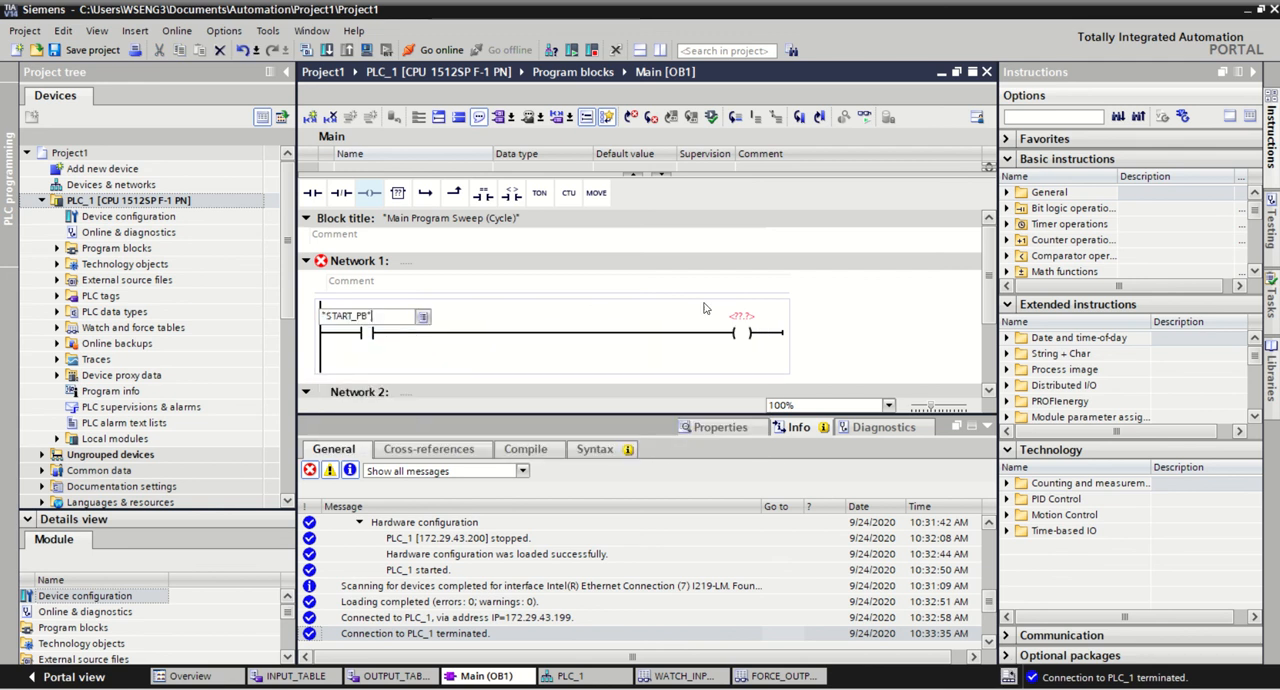
click(748, 322)
text(CYL_EXT)
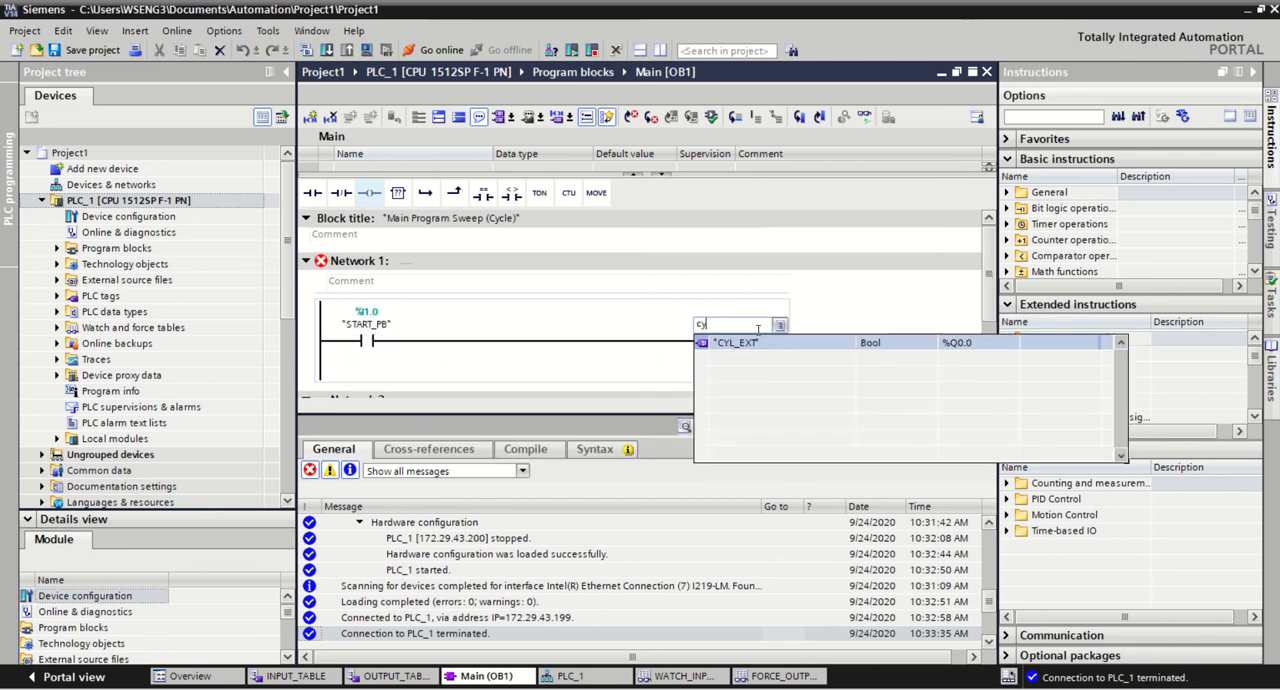
key(Return)
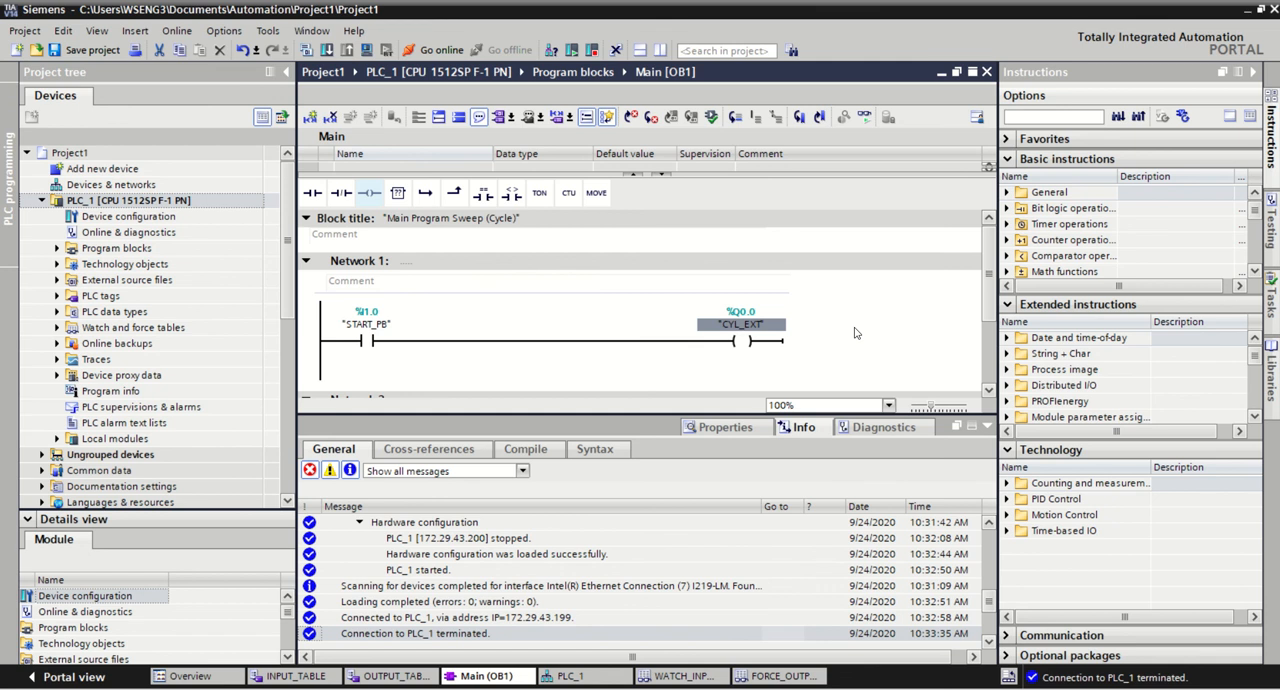
Step: Download the changed program to PLC_1 as a consistent download and finish the loading
click(141, 205)
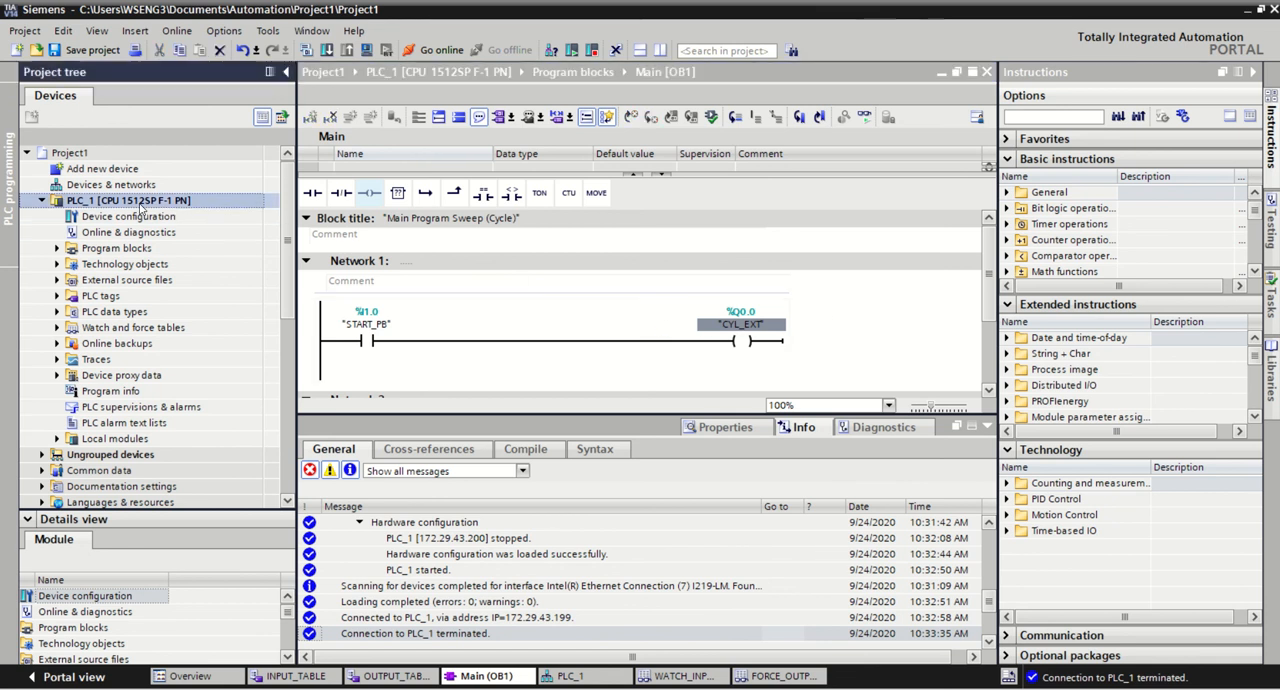
click(328, 51)
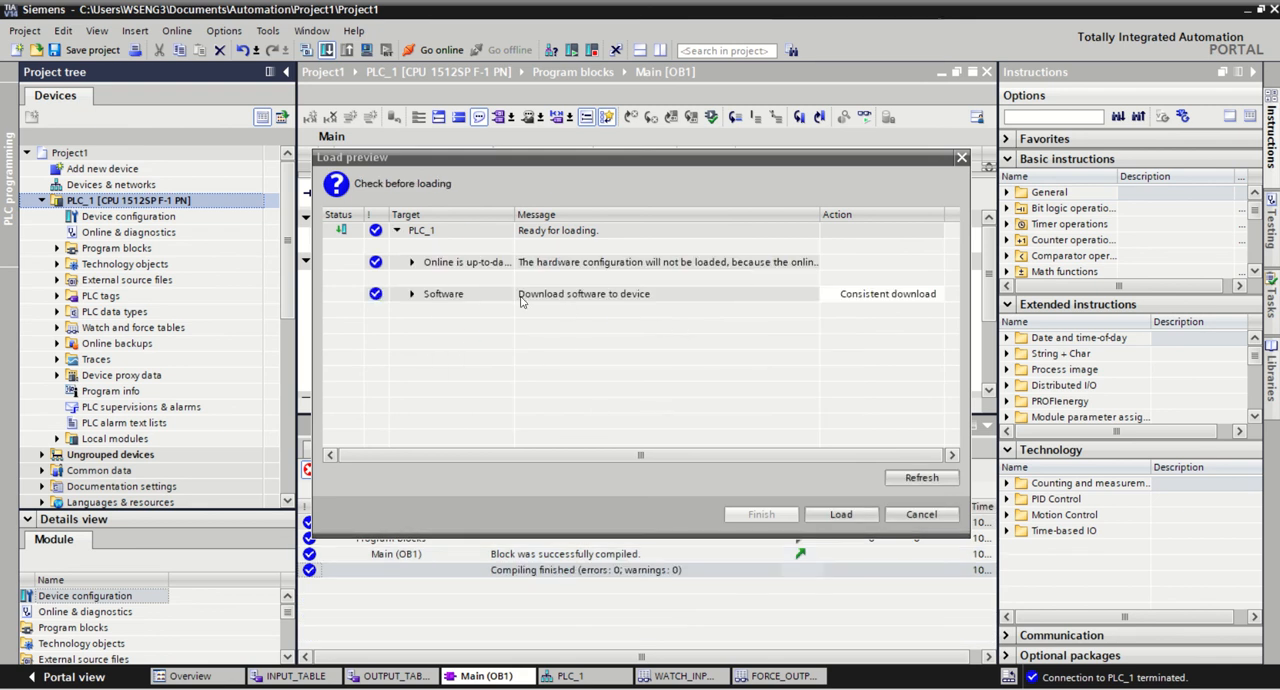
click(838, 514)
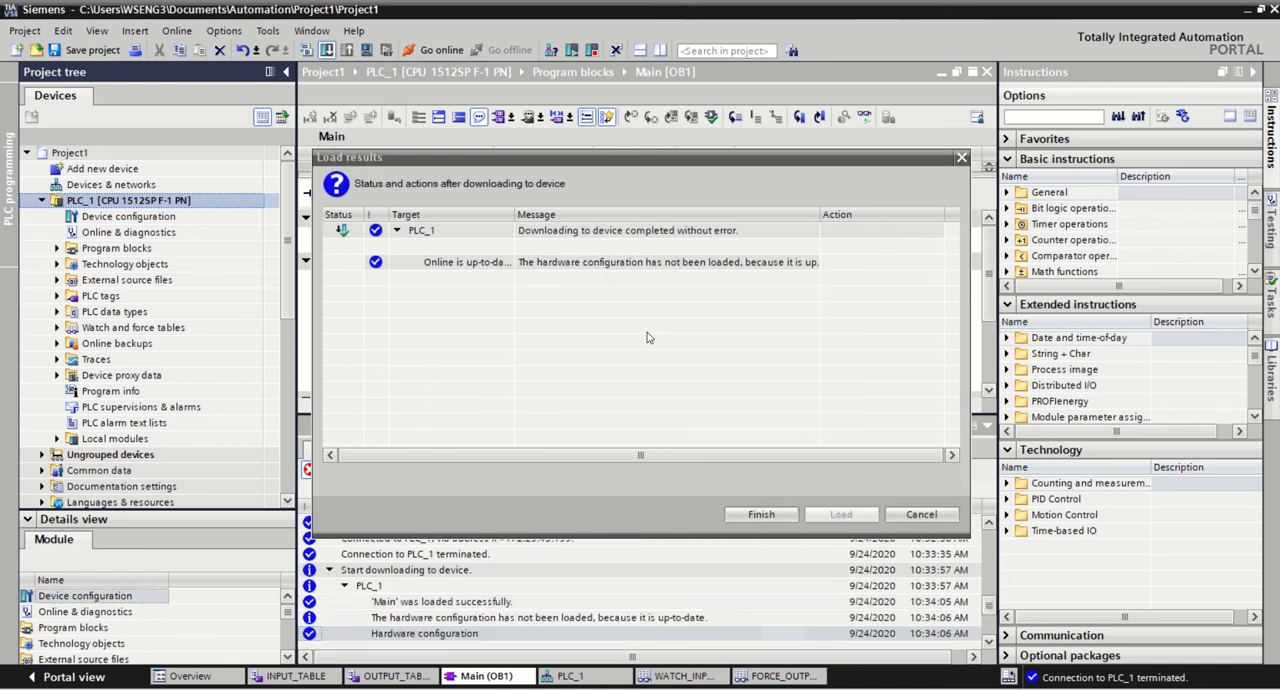
click(762, 514)
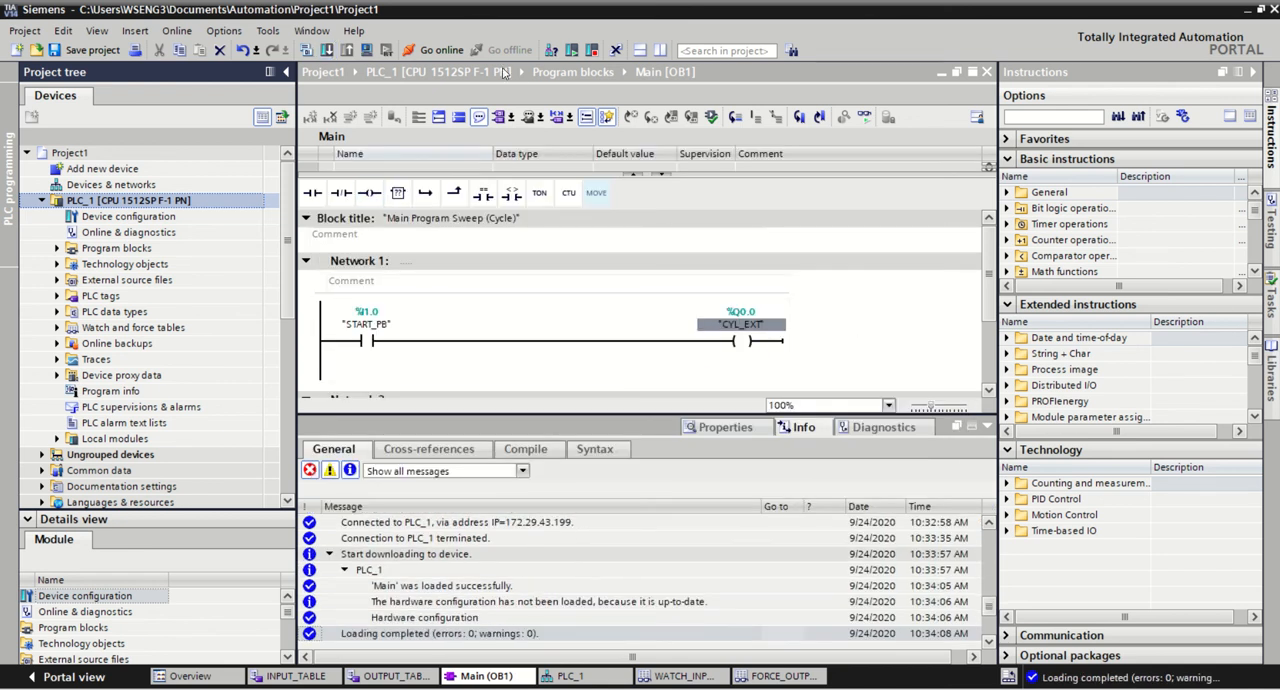
Step: Go online with PLC_1, monitor the Main [OB1] rung and go offline again
click(435, 50)
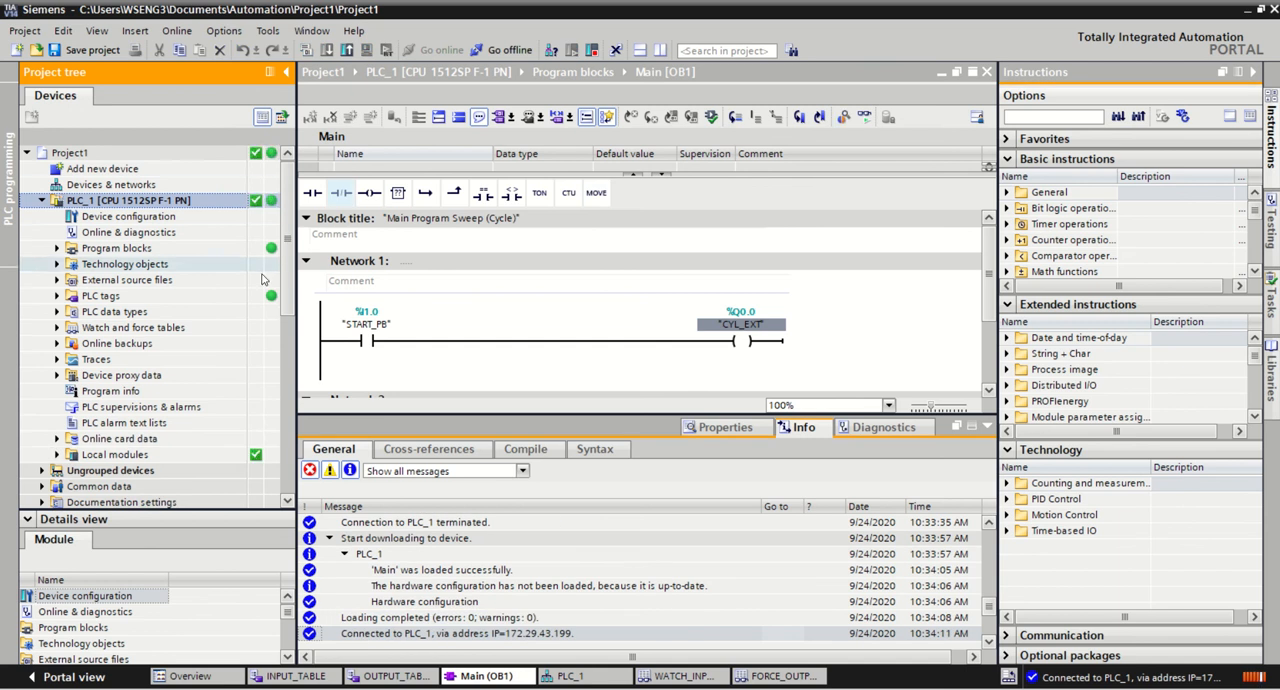
click(864, 117)
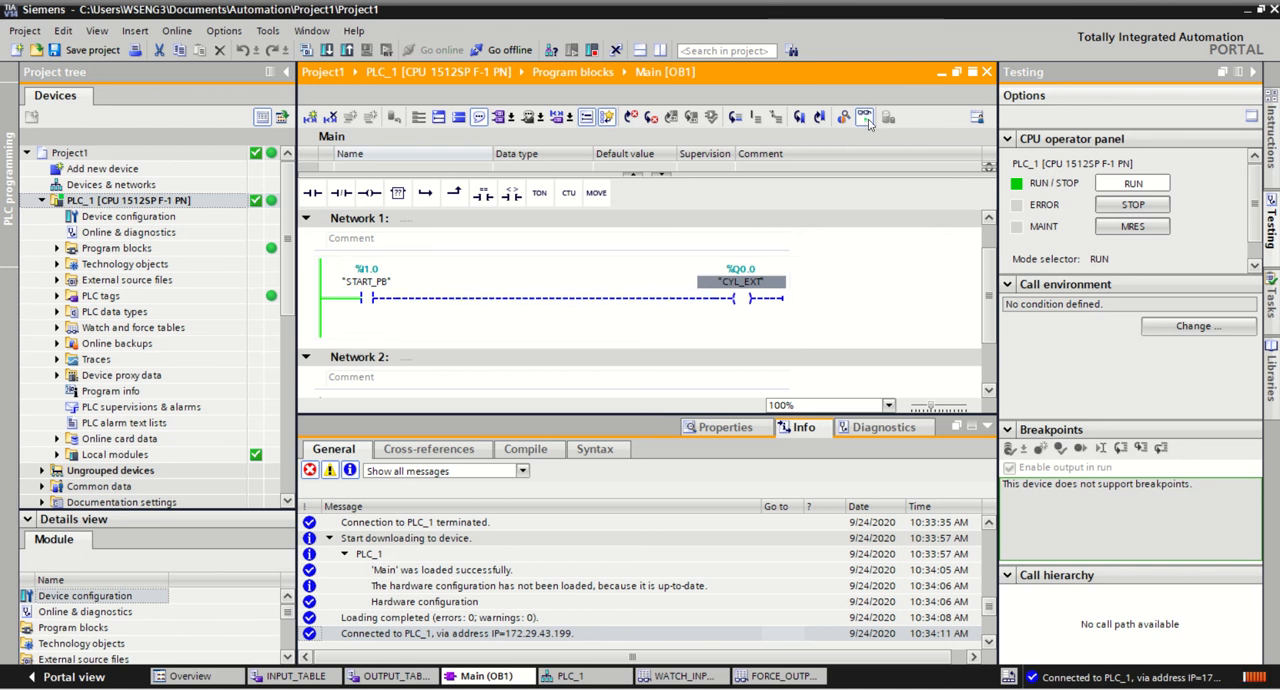
click(508, 50)
click(680, 387)
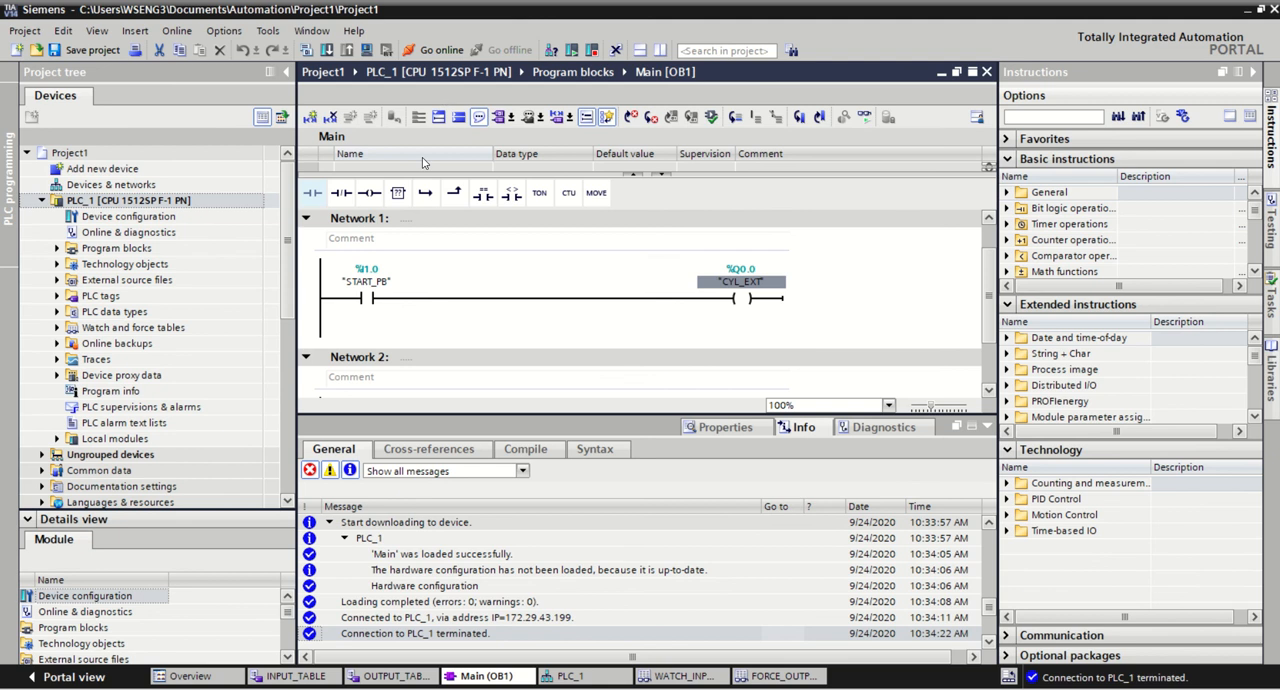
Step: Insert an open branch in Network 1 of Main [OB1]
drag(425, 192, 573, 277)
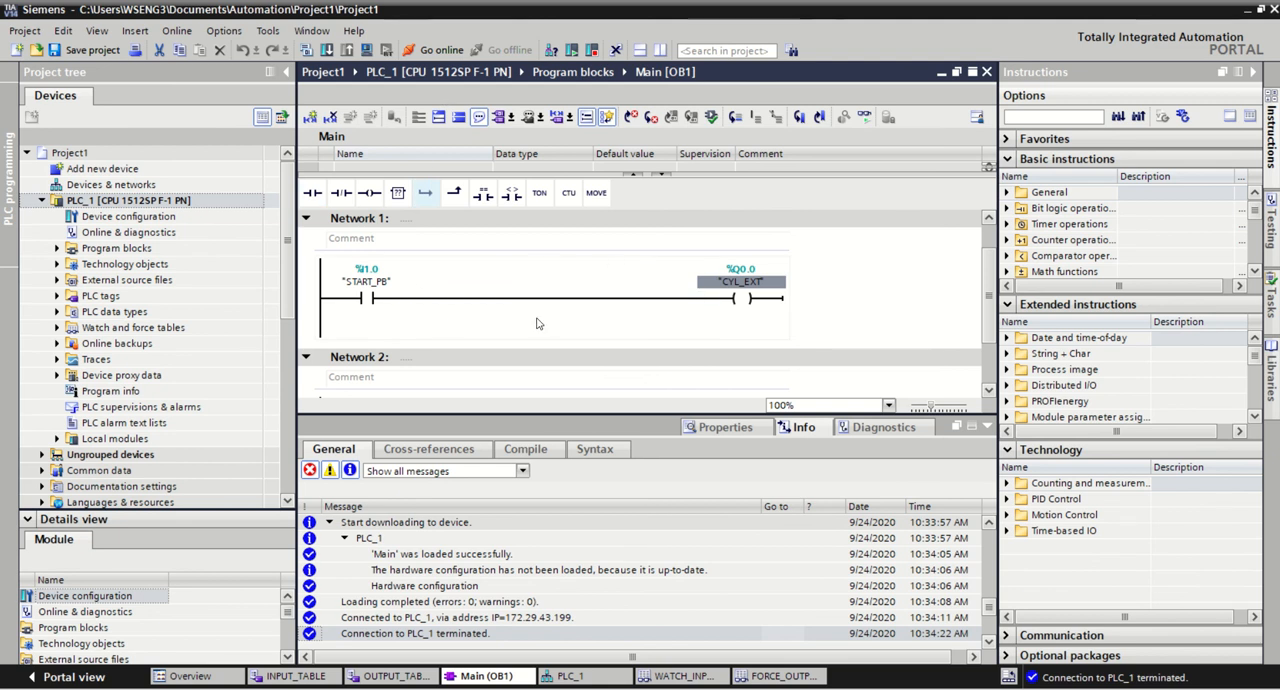